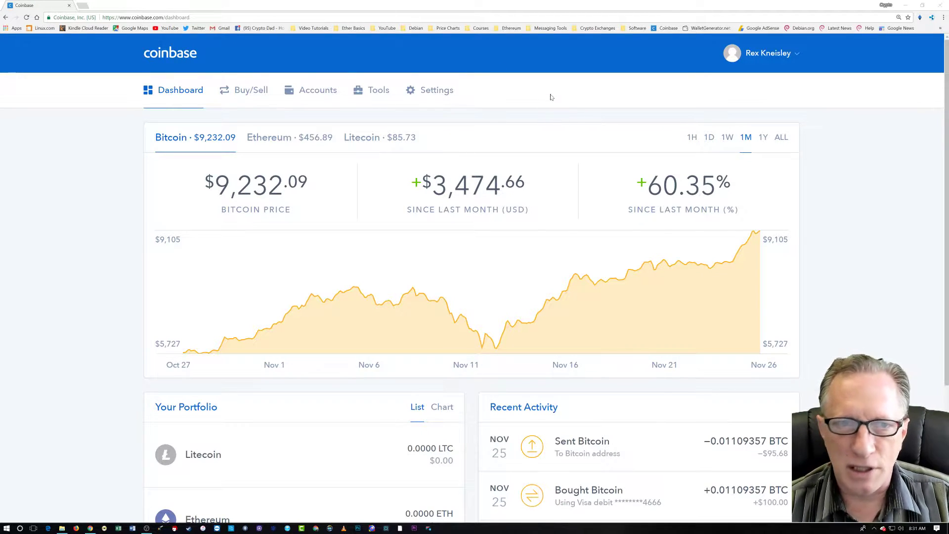
Step: Show the BTC wallet's transactions, latest being 0.01109357 BTC sent on Nov 25
left_click(313, 94)
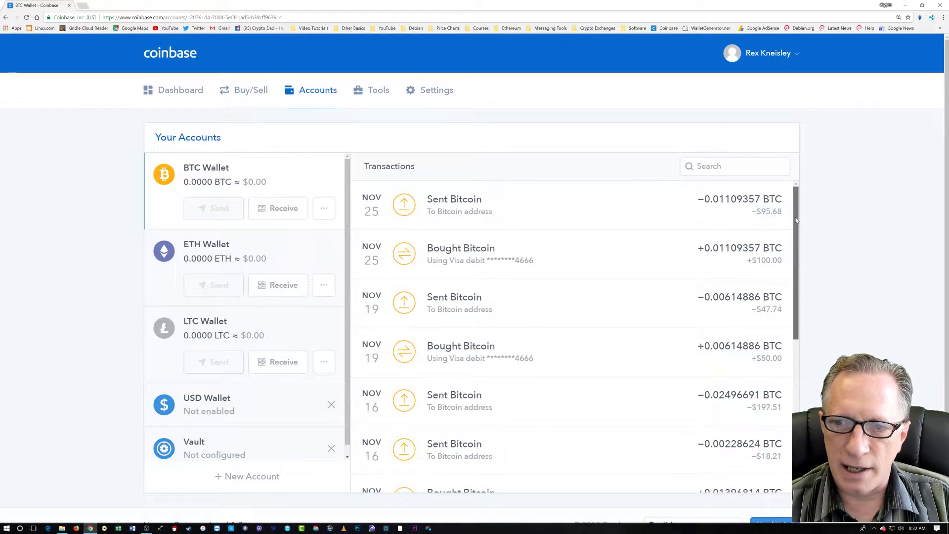
mouse_move(796, 220)
left_mouse_down()
mouse_move(797, 356)
mouse_move(803, 210)
left_mouse_up()
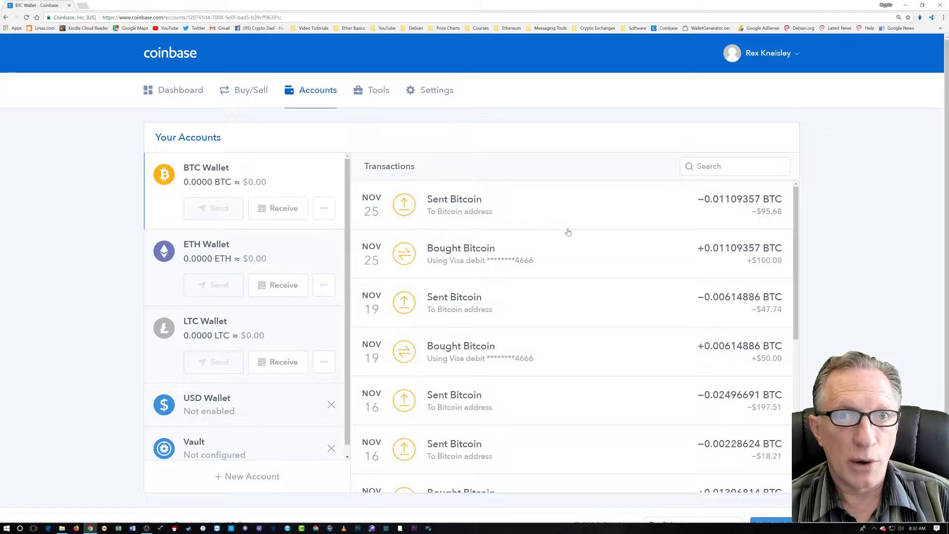
Step: Bring up Security settings with the verified phone and Authenticator two-factor for any send amount
left_click(432, 93)
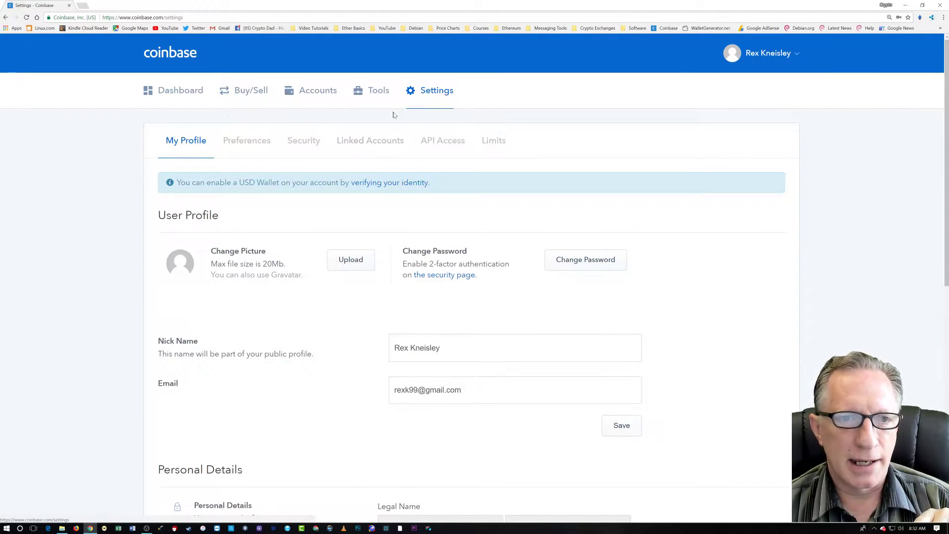
left_click(304, 143)
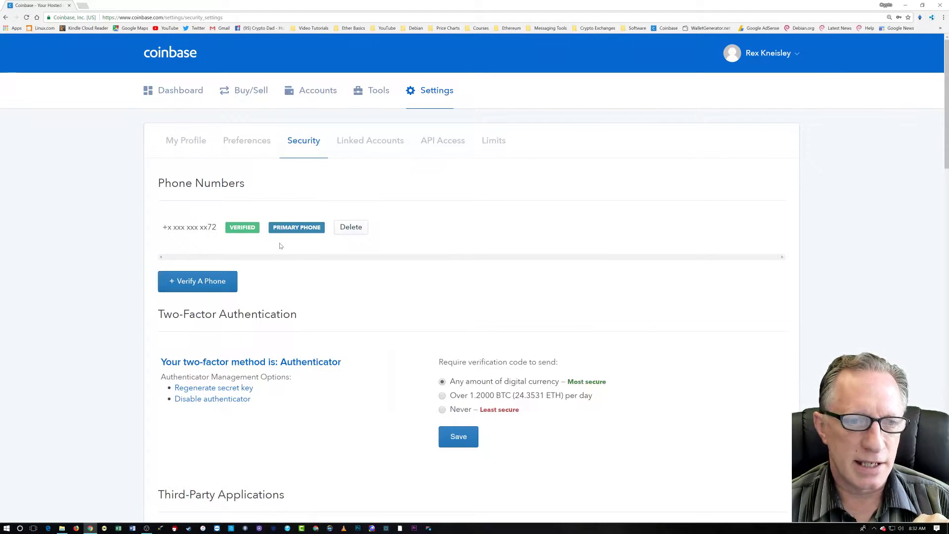
scroll(364, 288, "down", 3)
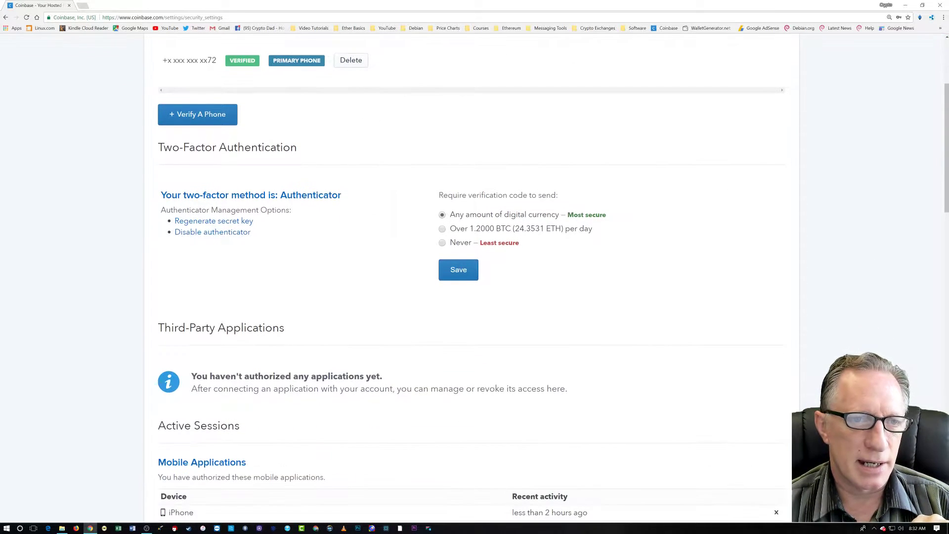
left_click_drag(158, 147, 297, 147)
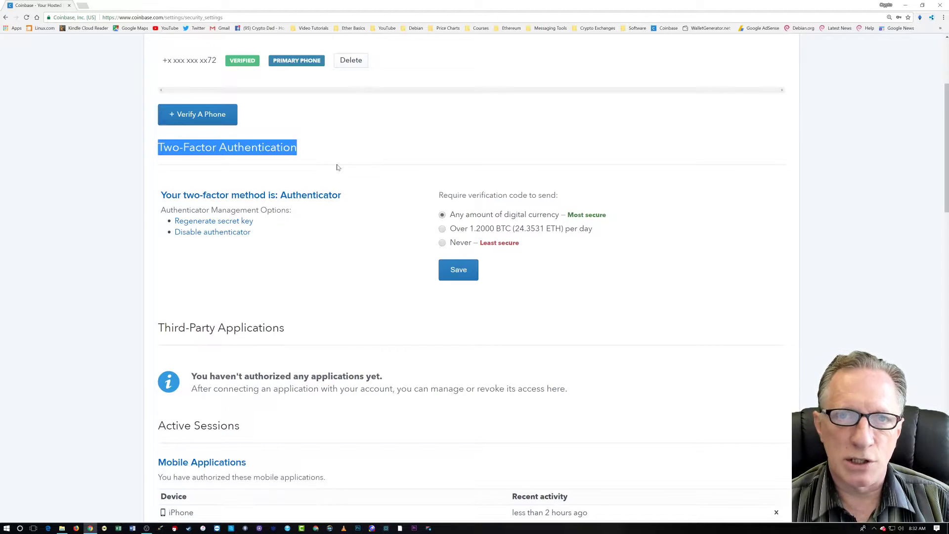
left_click(357, 148)
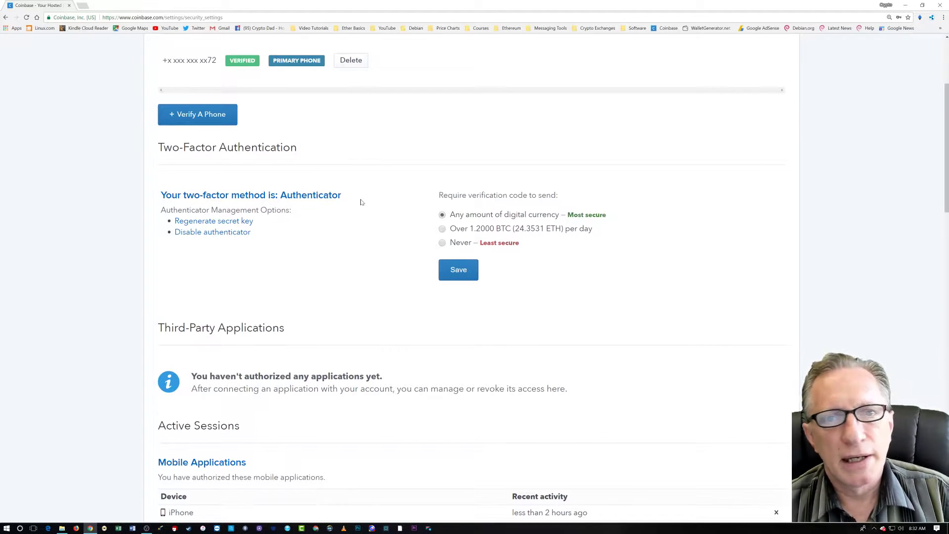
scroll(363, 199, "up", 3)
scroll(363, 199, "up", 1)
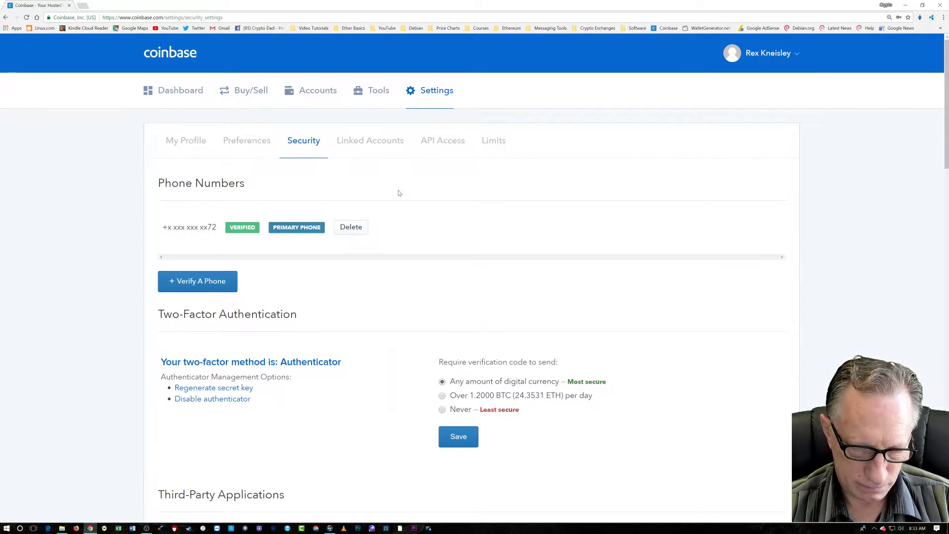
Step: Show the mirrored Coinbase phone app, Bitcoin at $9,171.01, on the right side of the screen
left_click(330, 529)
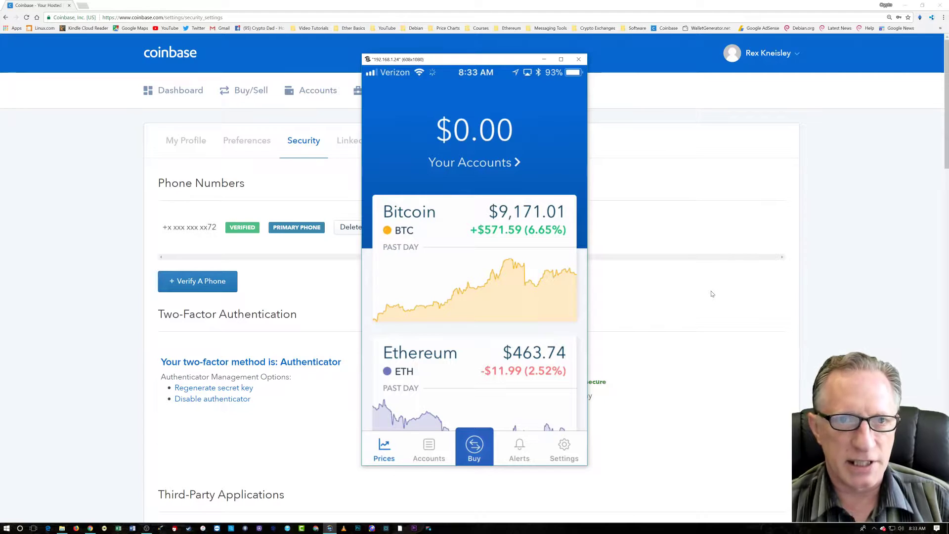
mouse_move(454, 88)
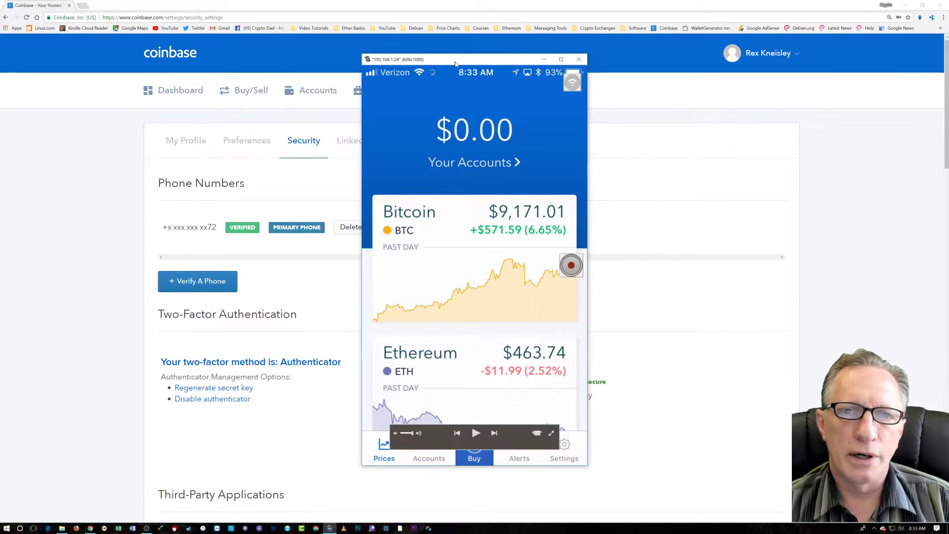
left_click_drag(455, 63, 769, 97)
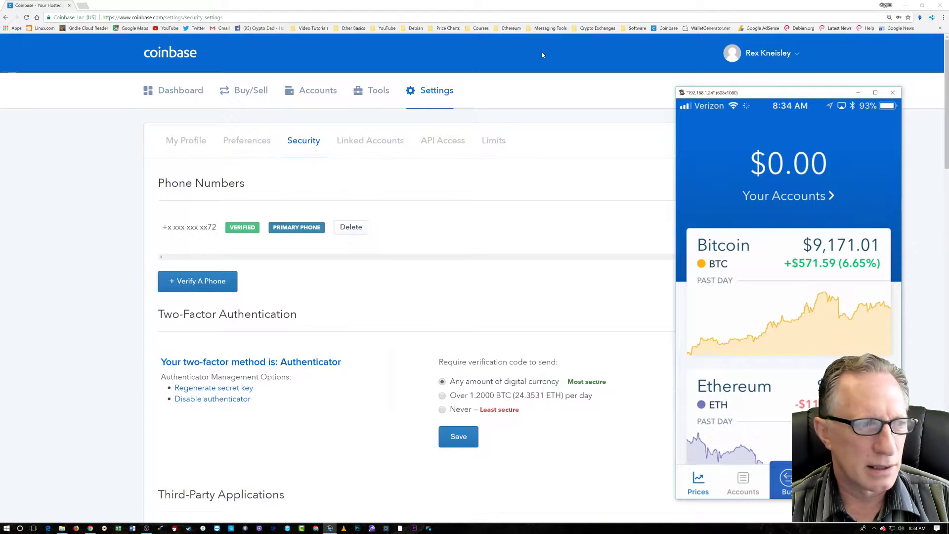
Step: Shift the phone mirror window slightly to the left
left_click_drag(798, 94, 748, 96)
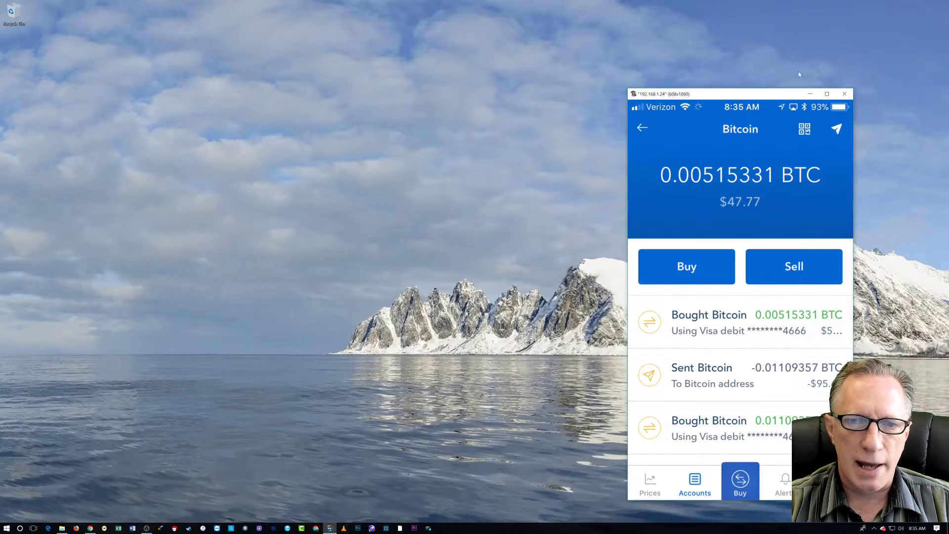
Step: Unlock Electrum's default_wallet with its password and place it beside the phone mirror
left_click(905, 5)
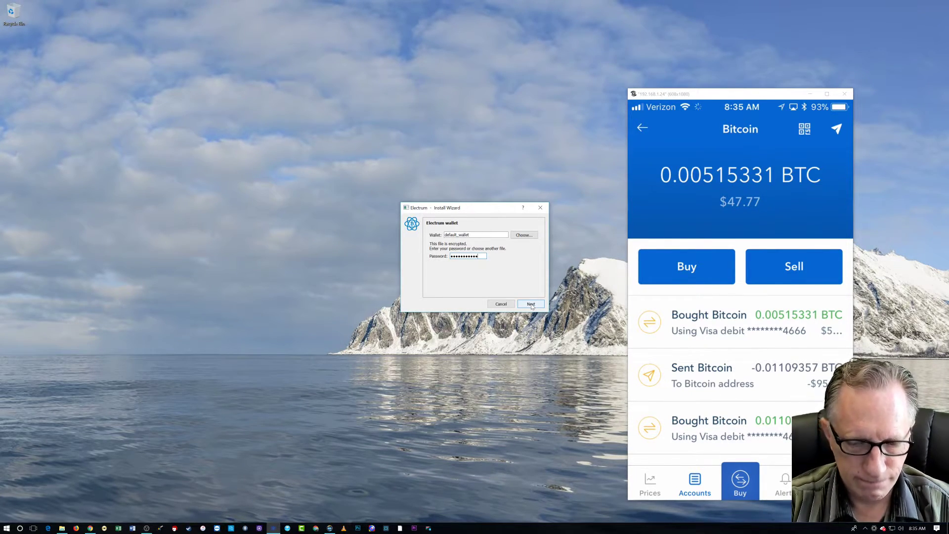
left_click(531, 304)
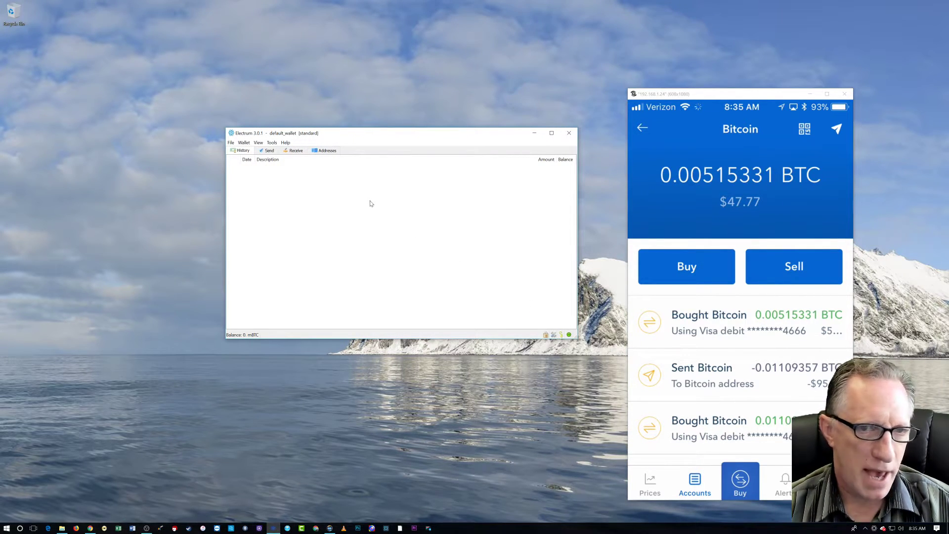
left_click_drag(377, 133, 362, 116)
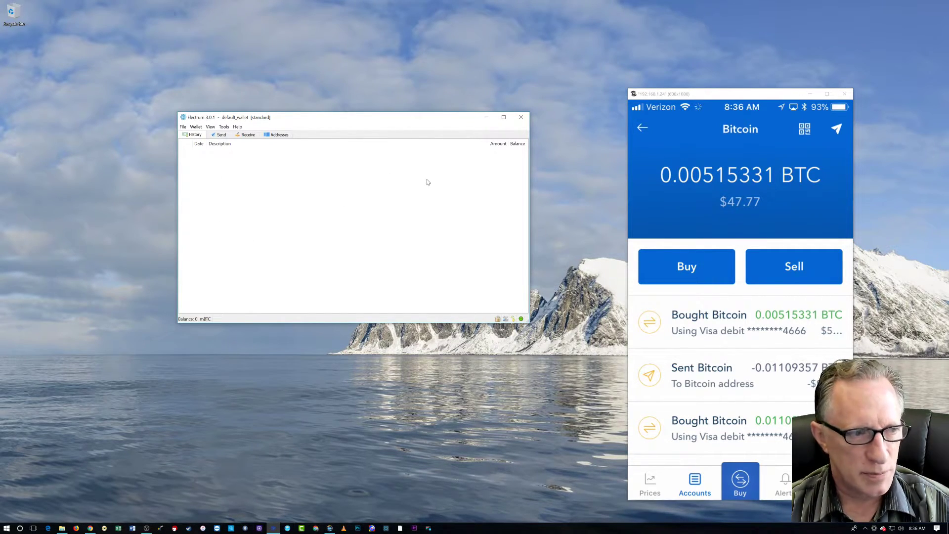
left_click_drag(376, 121, 385, 104)
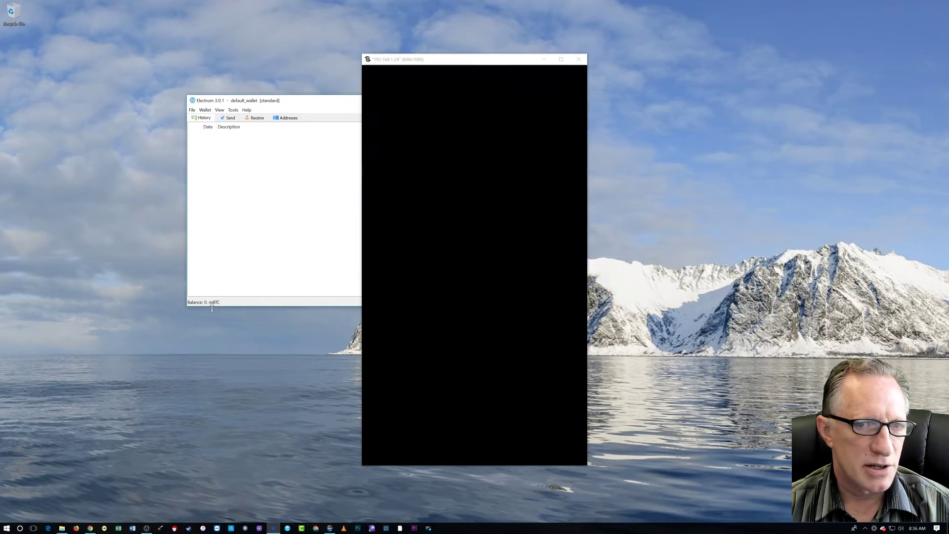
left_click_drag(498, 60, 744, 50)
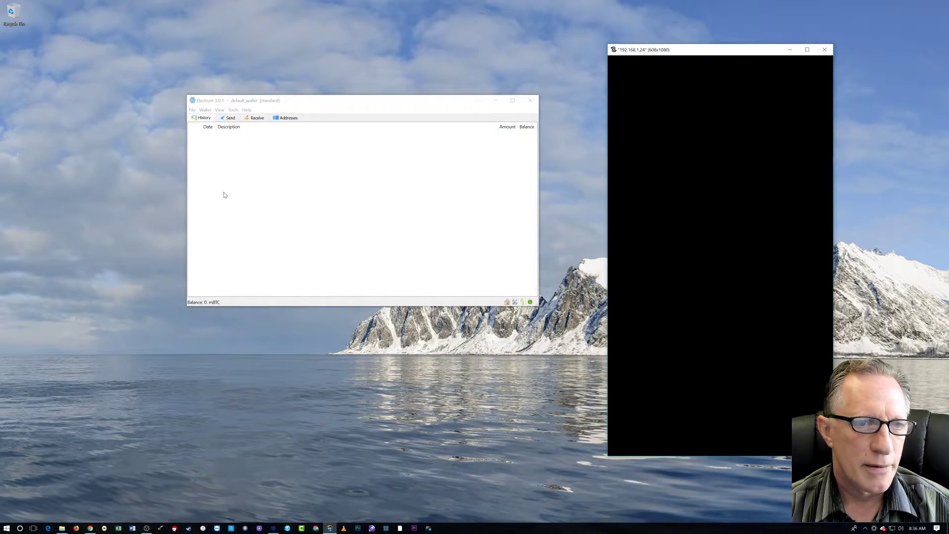
Step: Show Electrum's receiving address and QR code, with the phone mirror hidden
left_click(230, 118)
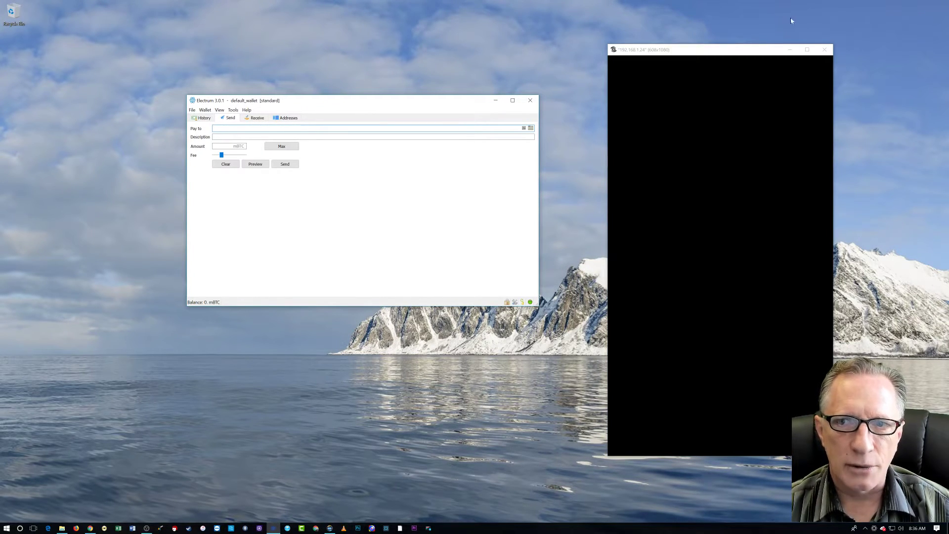
left_click(789, 51)
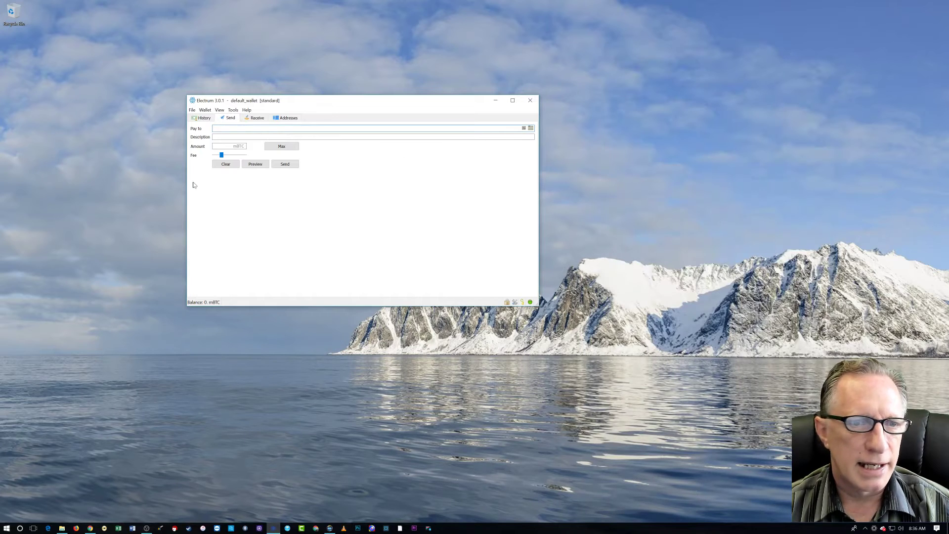
left_click(257, 119)
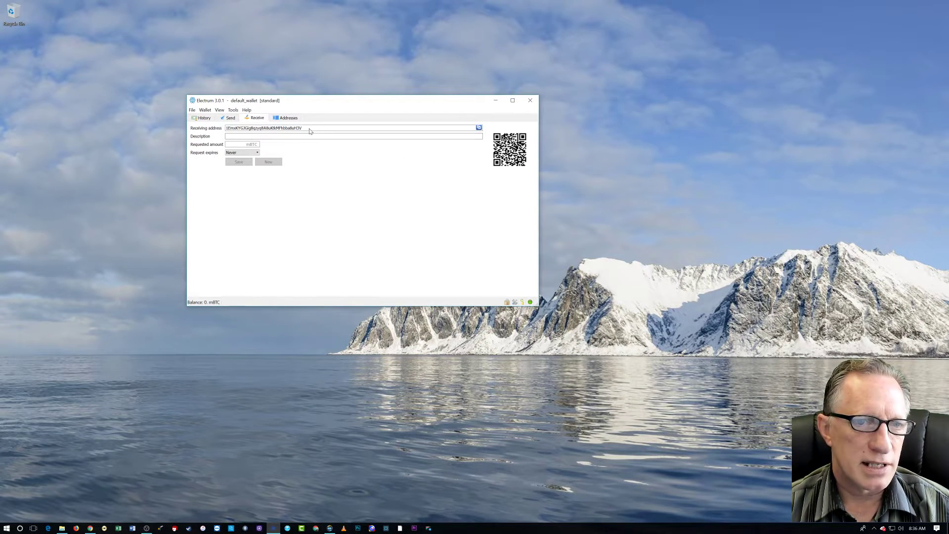
left_click_drag(311, 129, 225, 125)
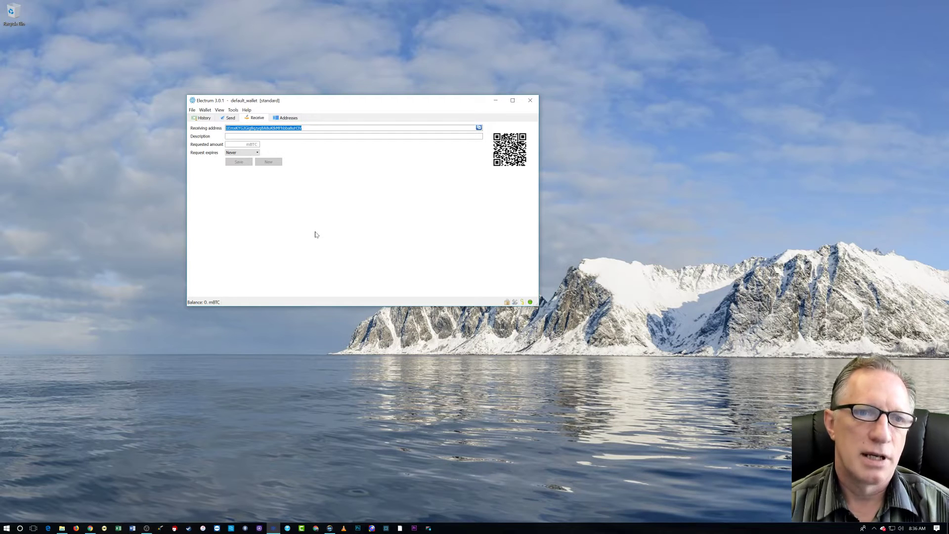
Step: Review the address list, confirm History is empty, and return to the receiving QR code
left_click(288, 117)
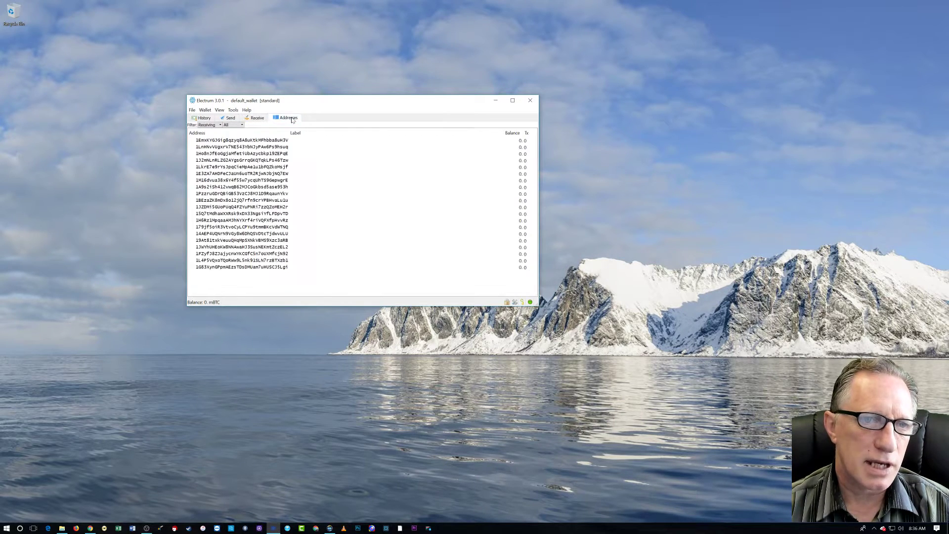
left_click(256, 119)
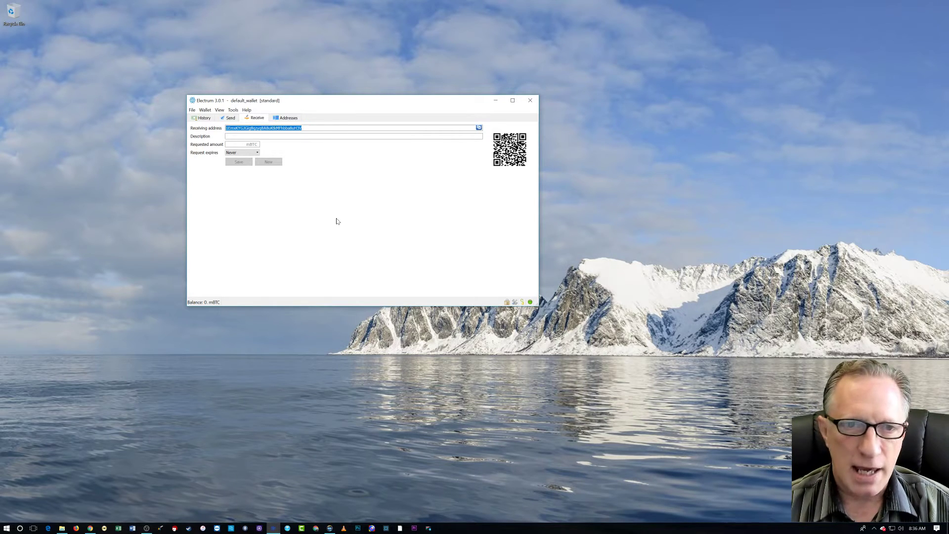
left_click_drag(344, 105, 332, 107)
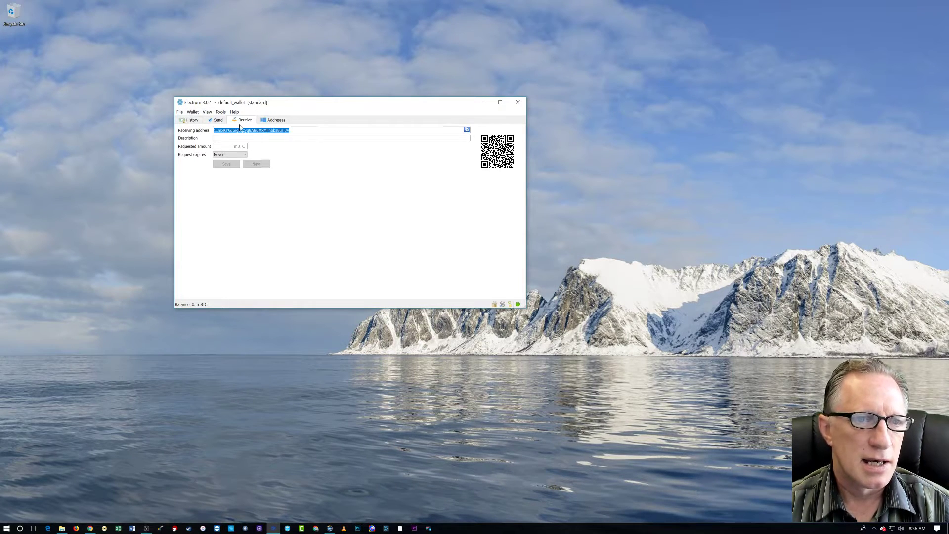
left_click(192, 120)
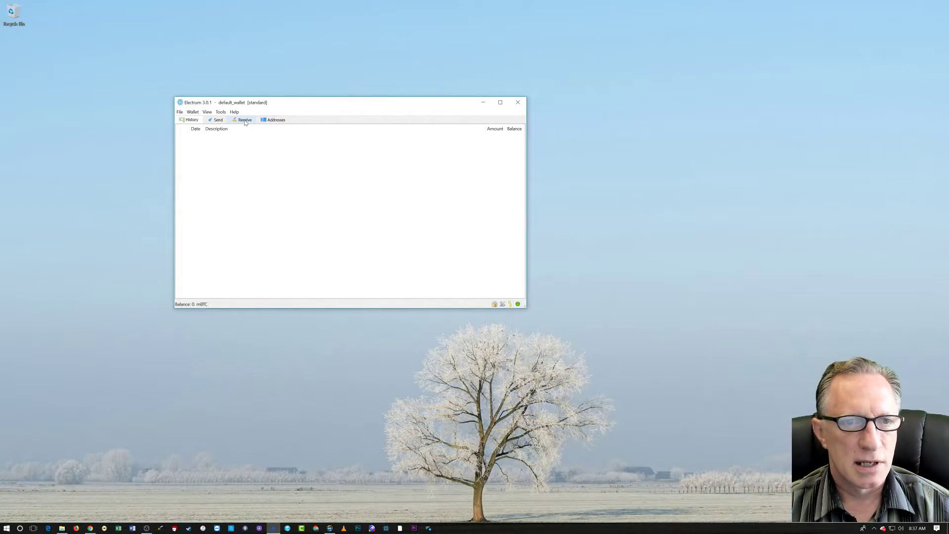
left_click(245, 120)
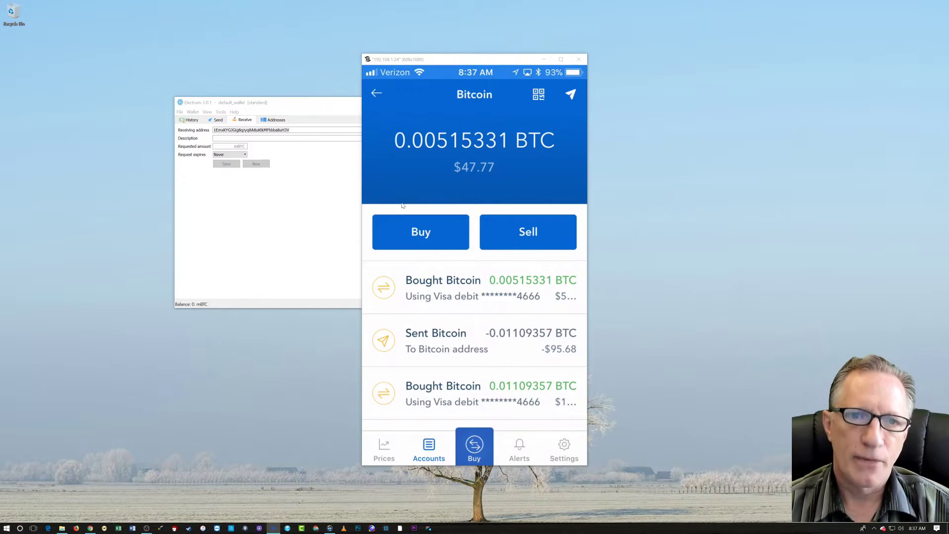
Step: Move the phone mirror aside to uncover Electrum's QR code
left_click_drag(445, 60, 697, 42)
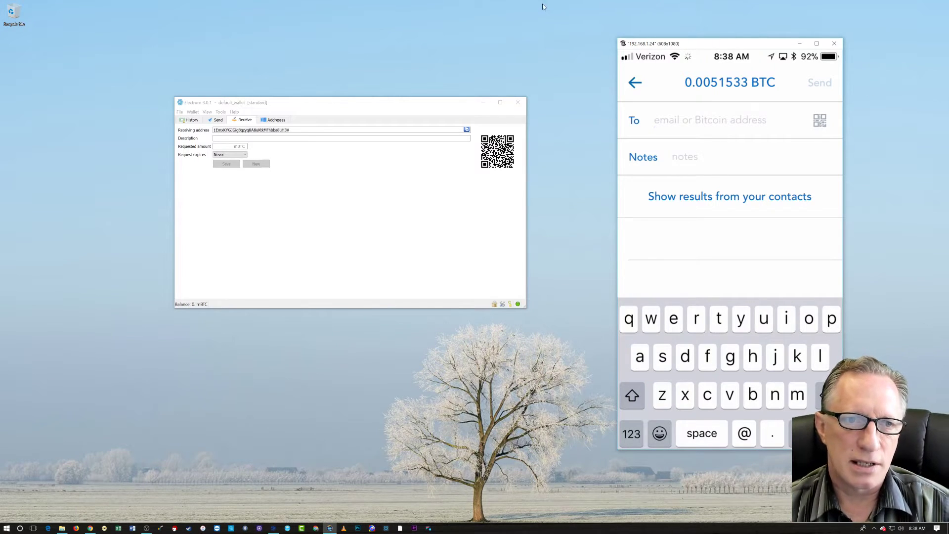
Step: Move the Electrum window up-left and copy its receiving address to the clipboard
left_click(325, 106)
left_click_drag(325, 107, 259, 82)
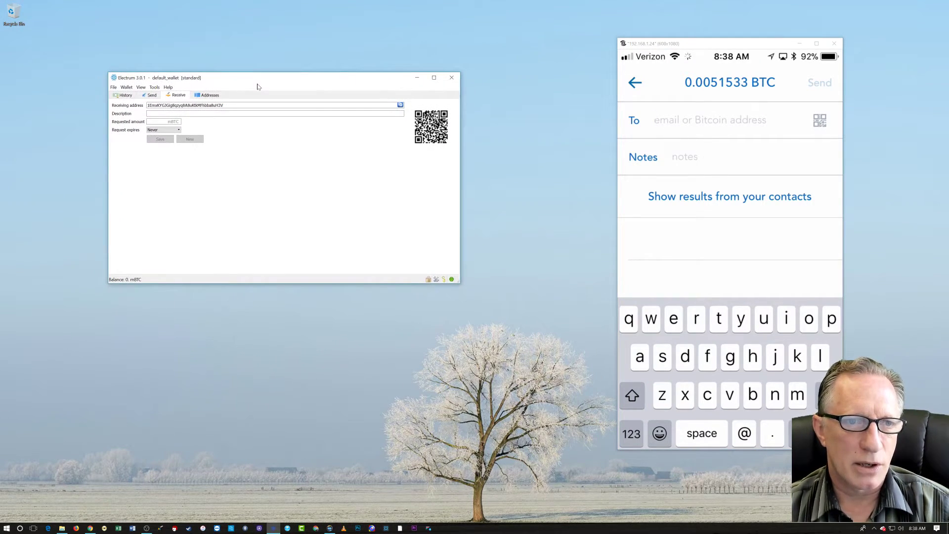
left_click(401, 105)
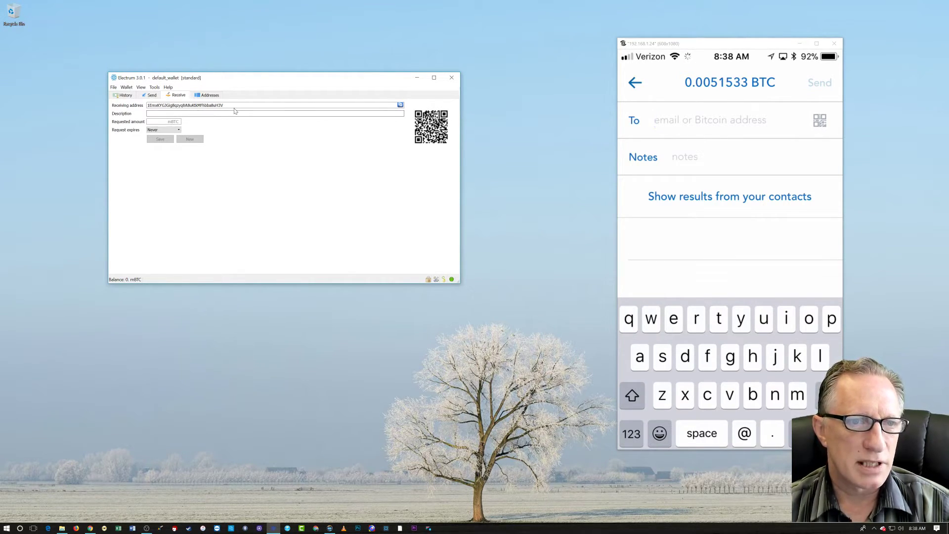
left_click(195, 115)
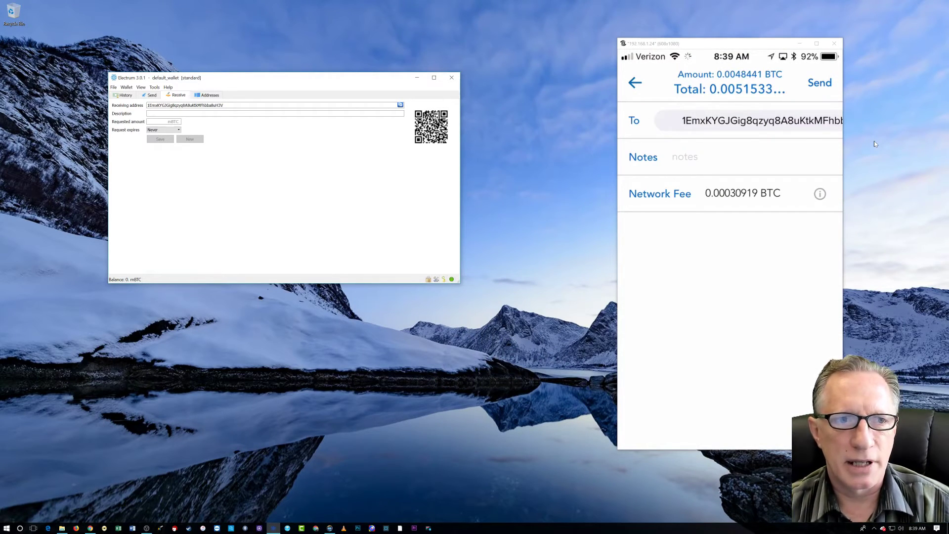
Step: Enter the note 'electrum trsnsfer' in the Coinbase send form's Notes field
left_click_drag(750, 48, 641, 40)
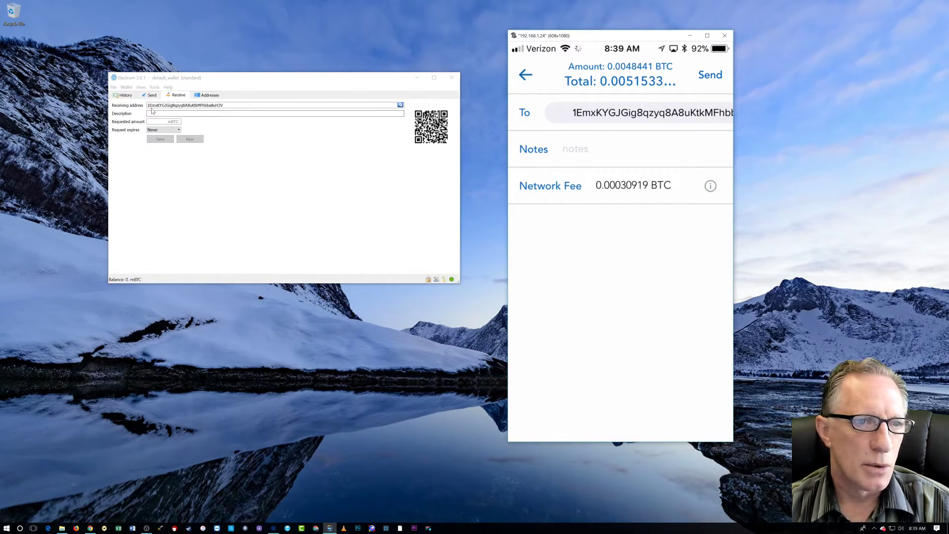
mouse_move(541, 134)
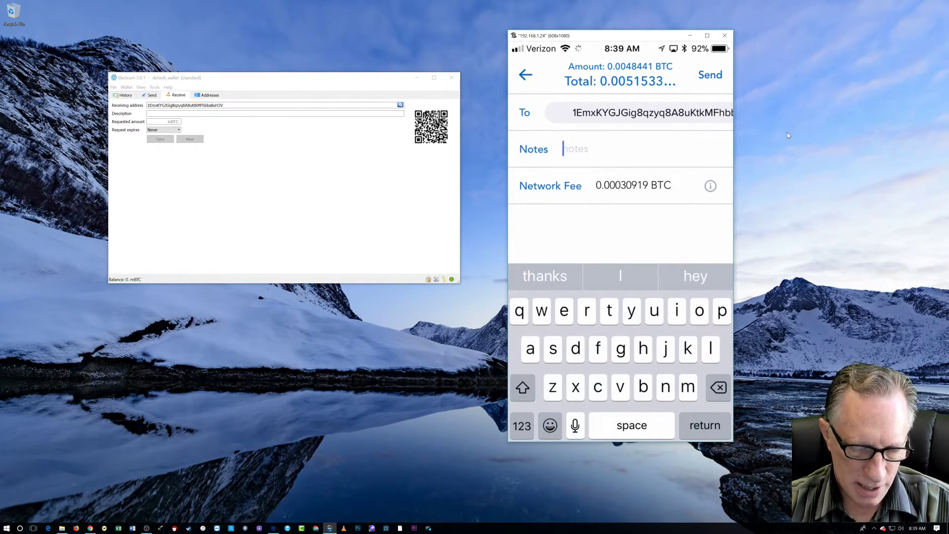
type("ele")
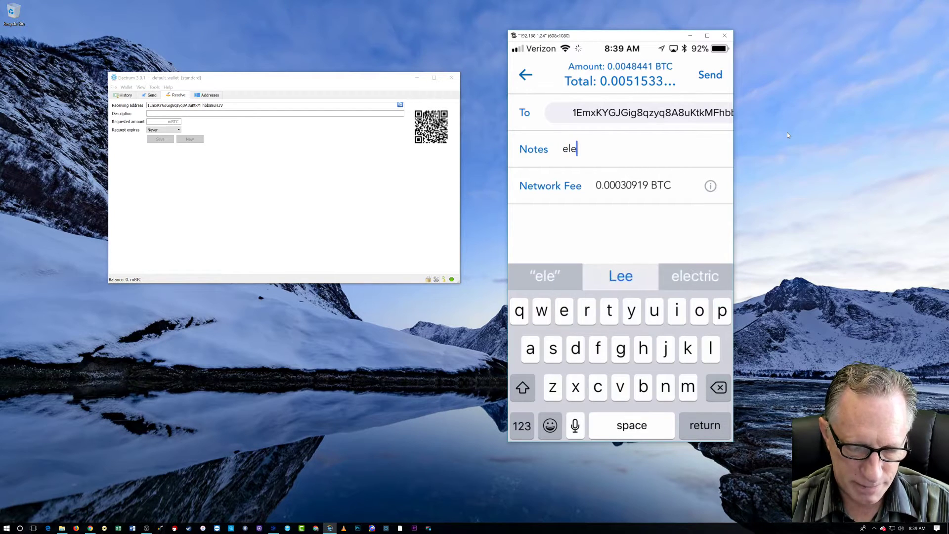
type("ct")
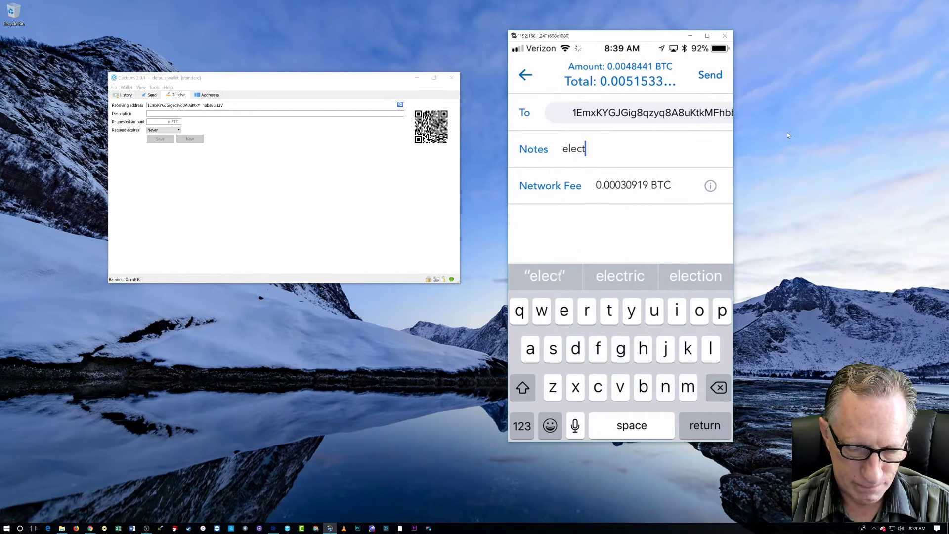
type("rum")
type(" tr")
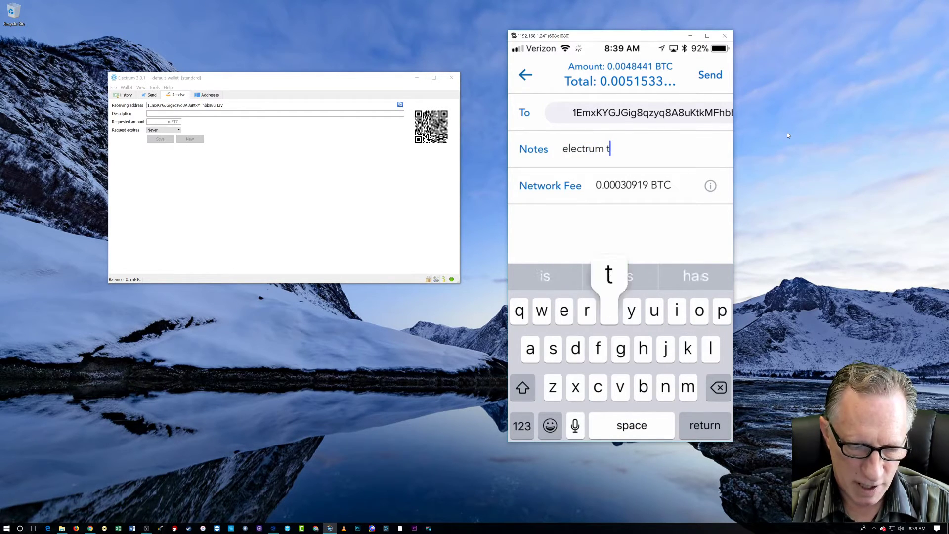
type("snsfer")
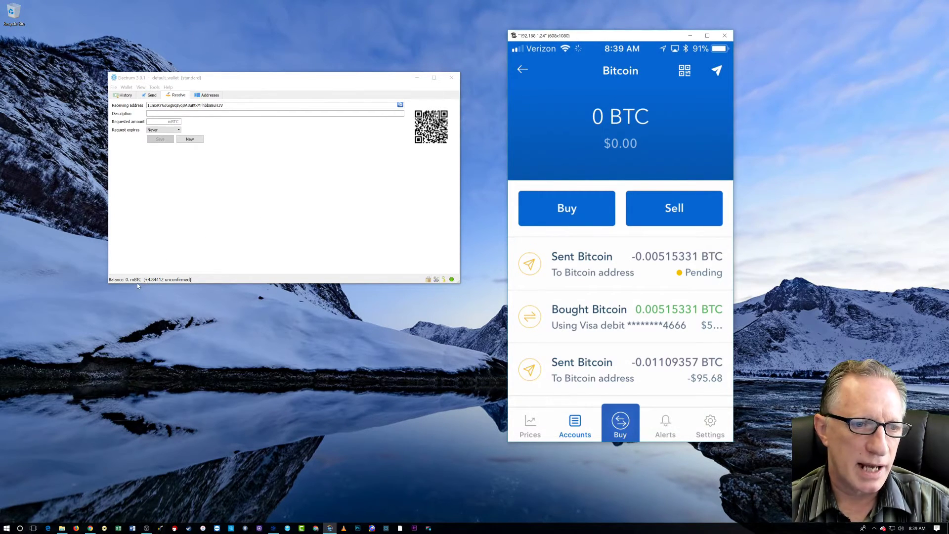
Step: Select the unconfirmed incoming +4.84412 mBTC transaction in Electrum's History
left_click(125, 96)
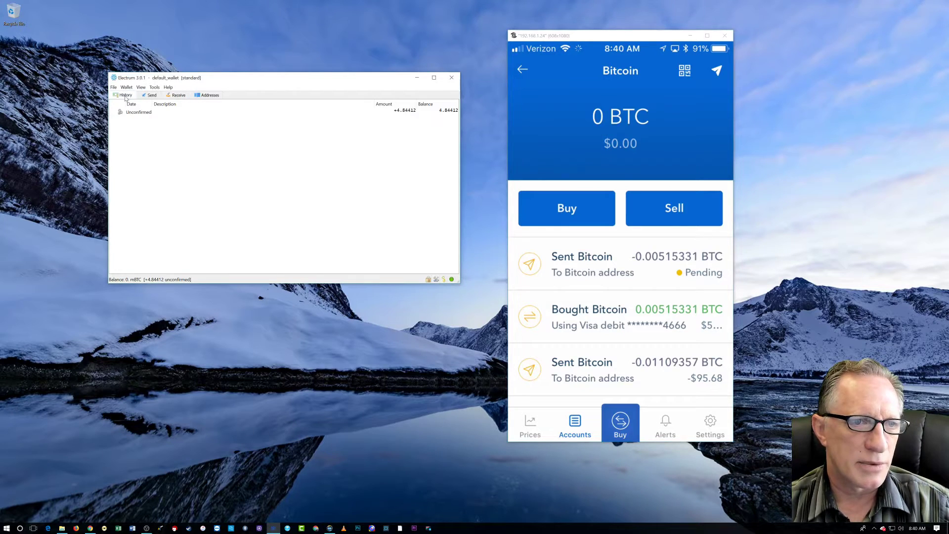
left_click(145, 115)
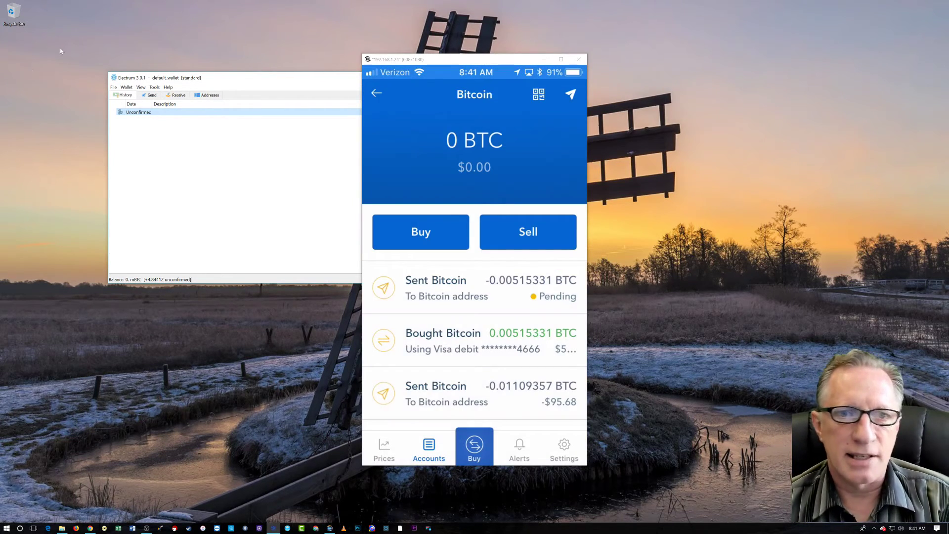
Step: Move the mirrored Coinbase phone window aside and bring the Electrum wallet to the front
left_click_drag(465, 63, 744, 52)
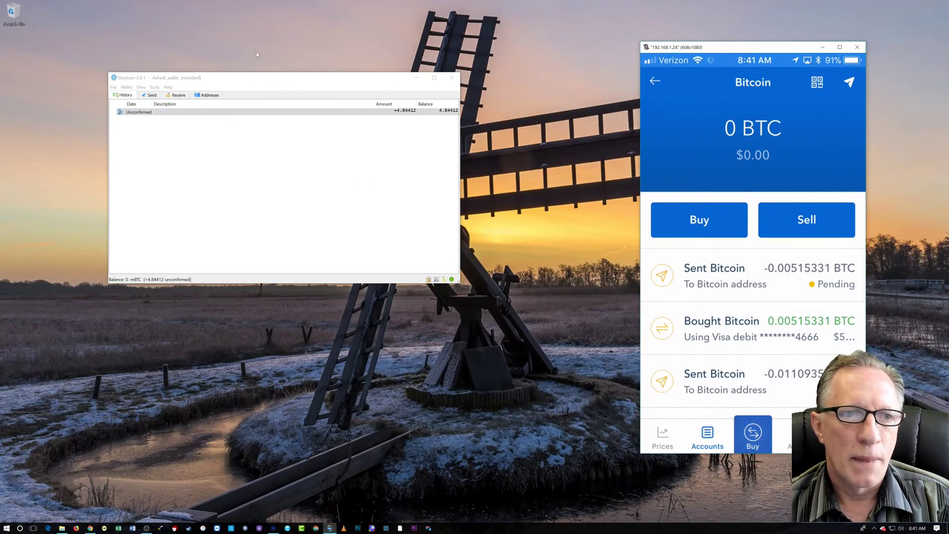
left_click(240, 81)
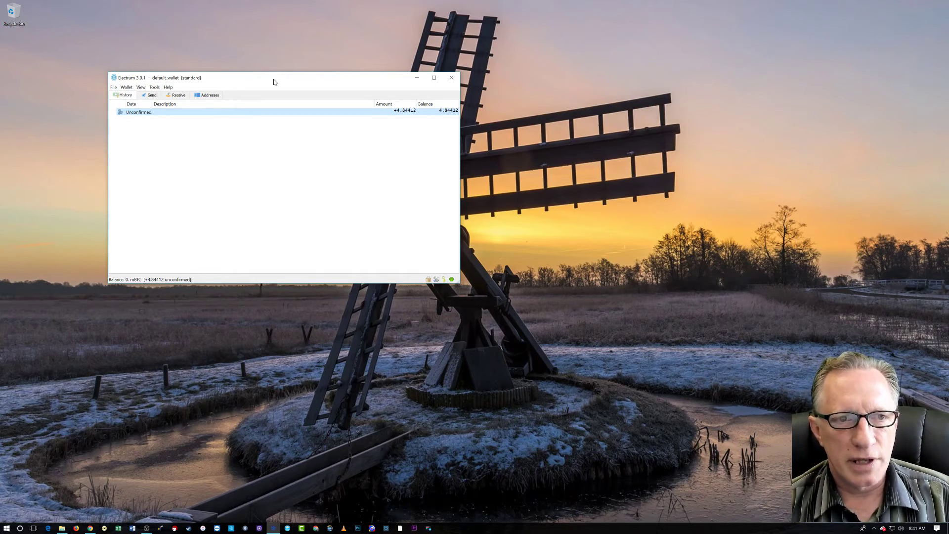
Step: Review Electrum's Send form against History, then show the Receive page's address and QR code
left_click_drag(274, 81, 317, 100)
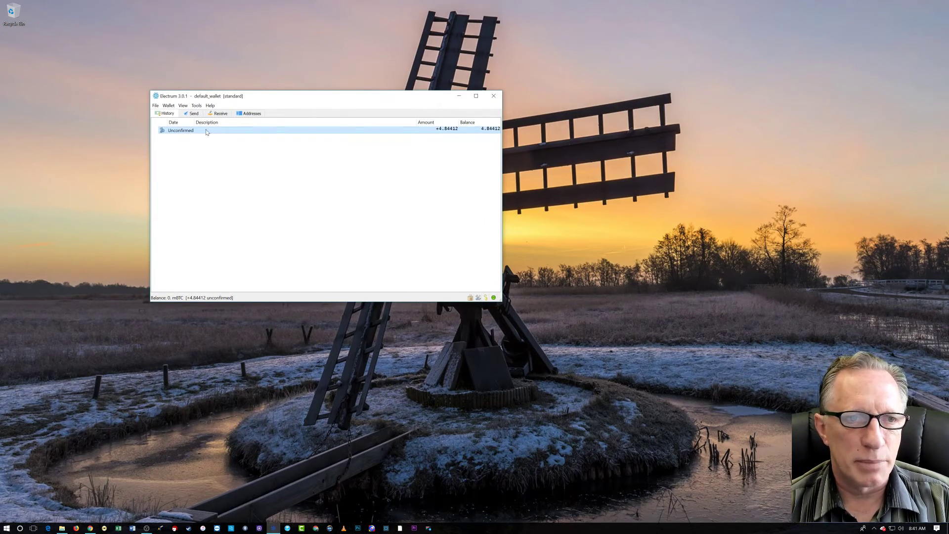
left_click(191, 114)
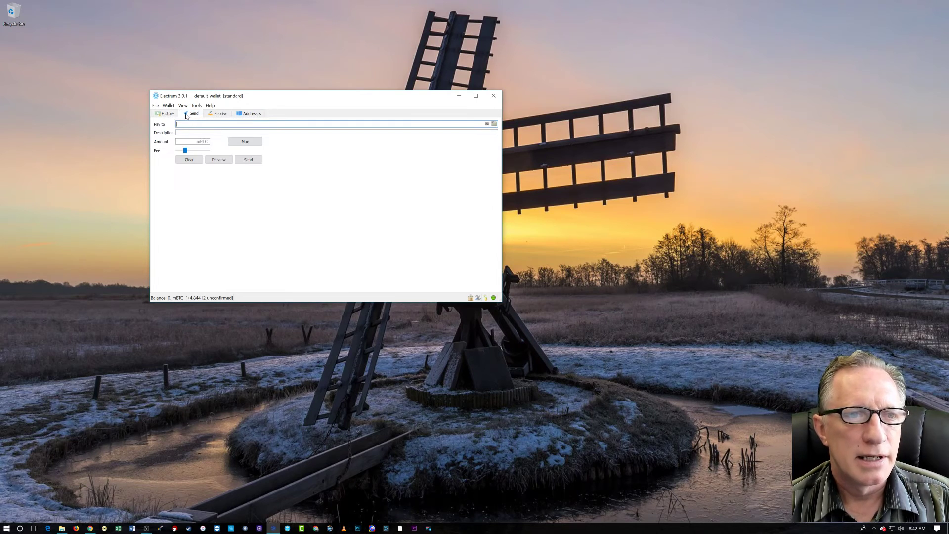
left_click(164, 115)
left_click(192, 114)
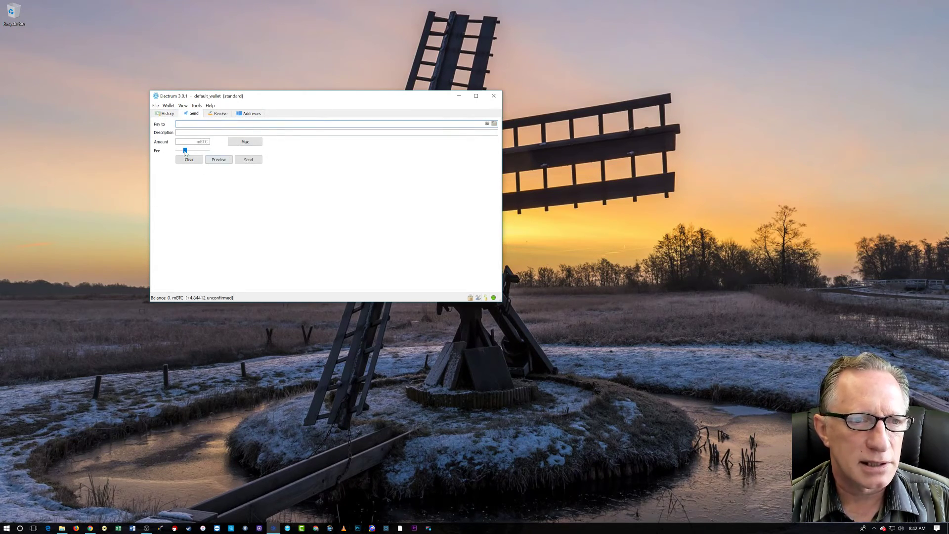
left_click(220, 114)
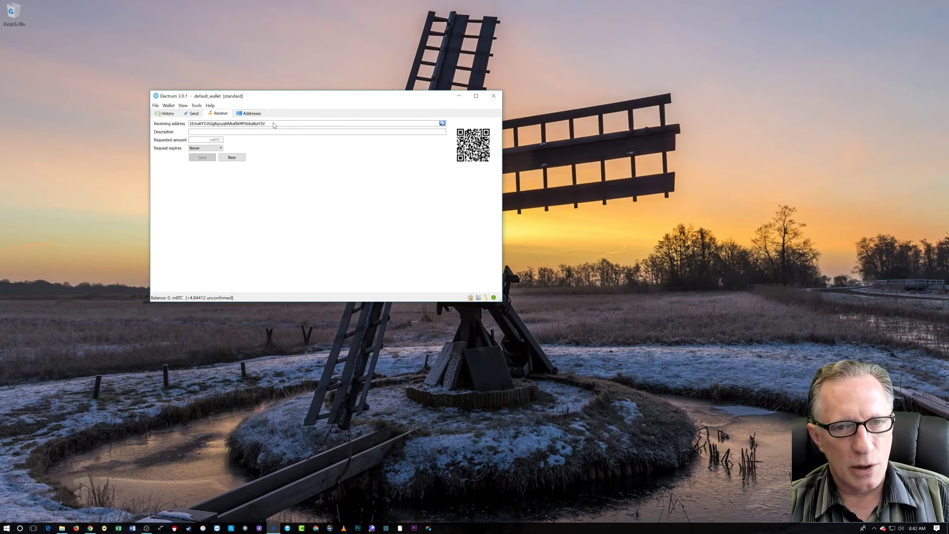
Step: Go from Send back to History to list the unconfirmed +4.84412 mBTC incoming transaction
mouse_move(311, 100)
left_mouse_down()
mouse_move(304, 110)
mouse_move(313, 110)
left_mouse_up()
left_click(194, 125)
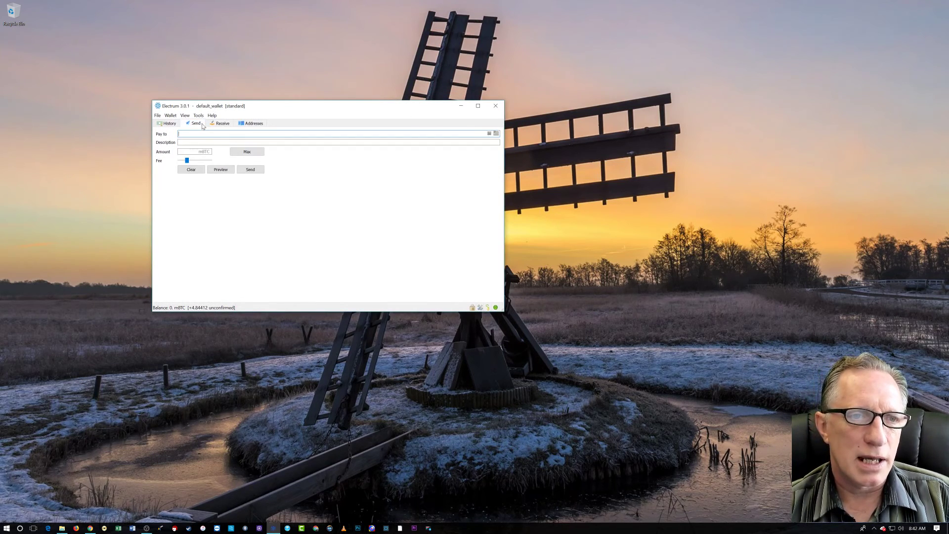
left_click(166, 125)
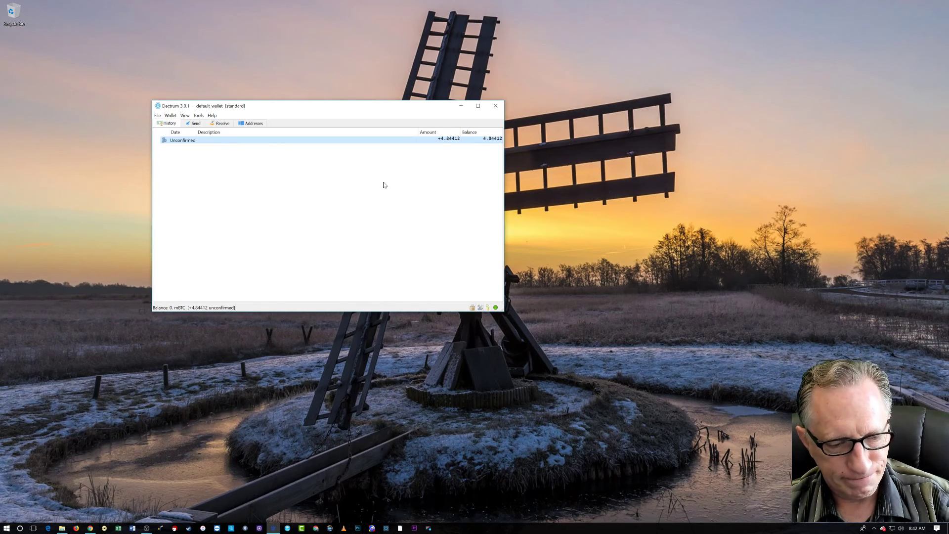